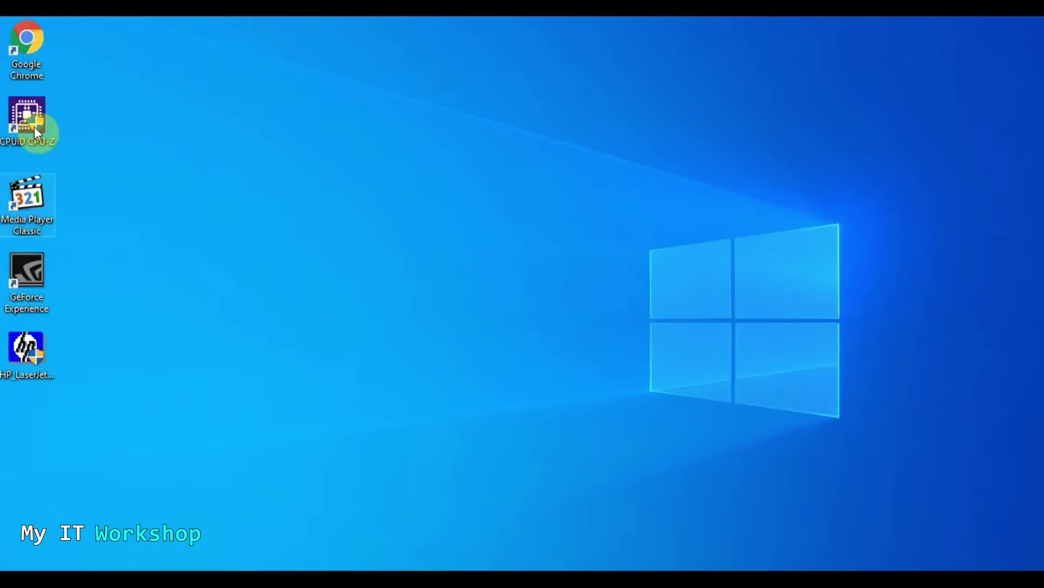
- Open the HP LaserJet 200 colorMFP M276nw web interface at 10.1.11.8 in Chrome and check the printer model name
click(319, 565)
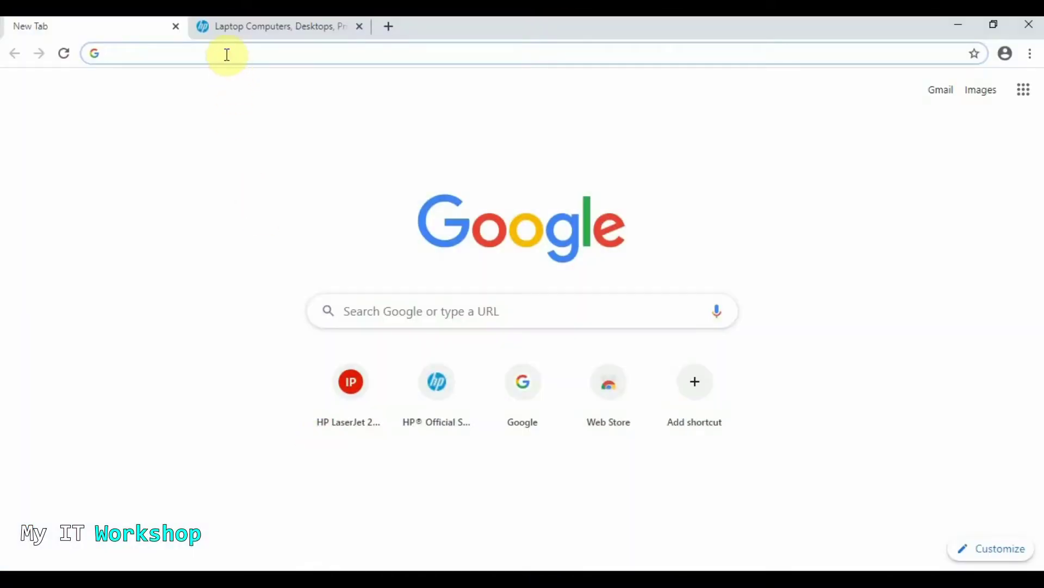
text(10)
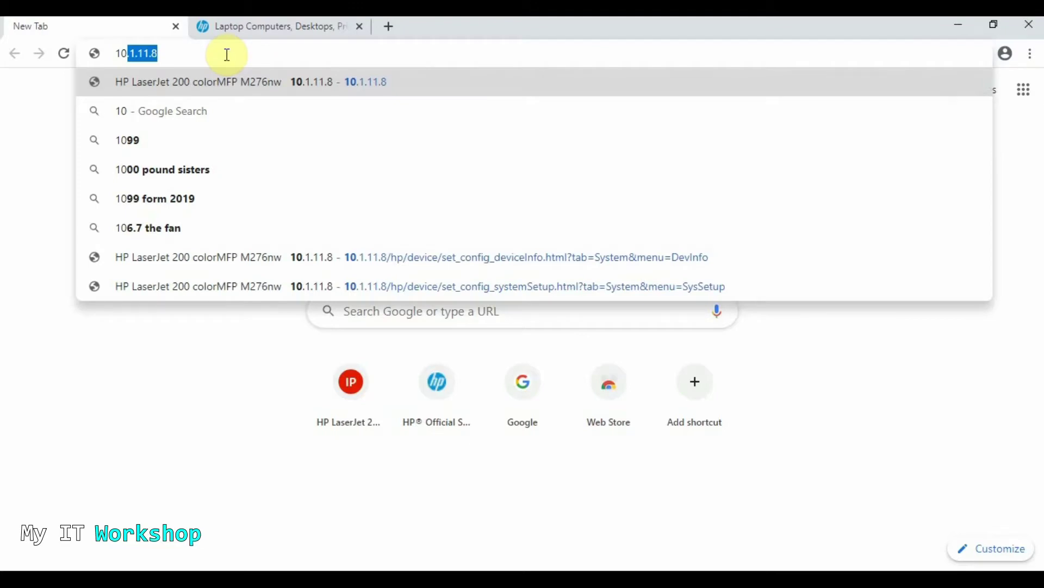
text(.)
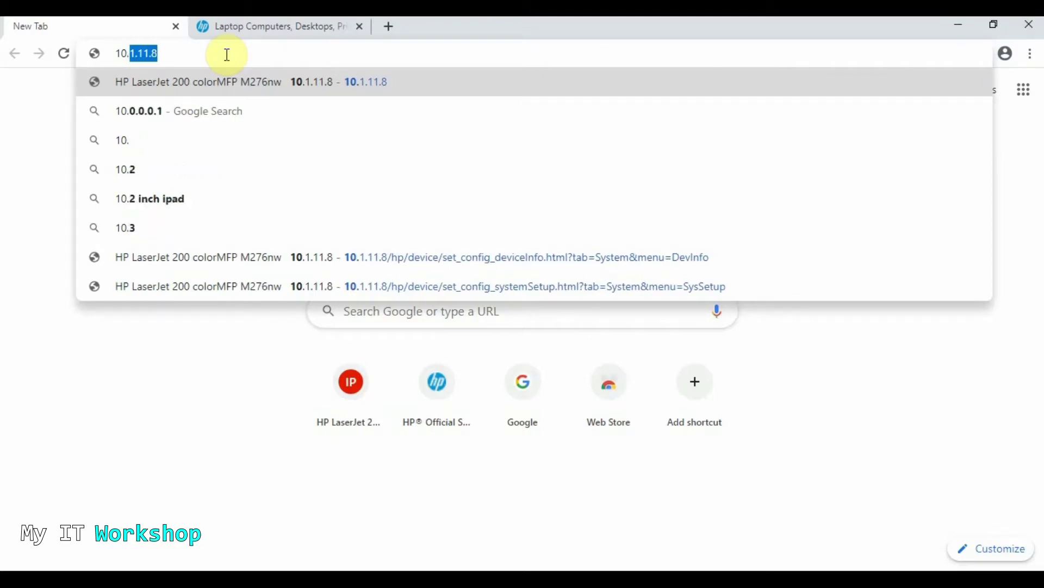
text(1.11.8)
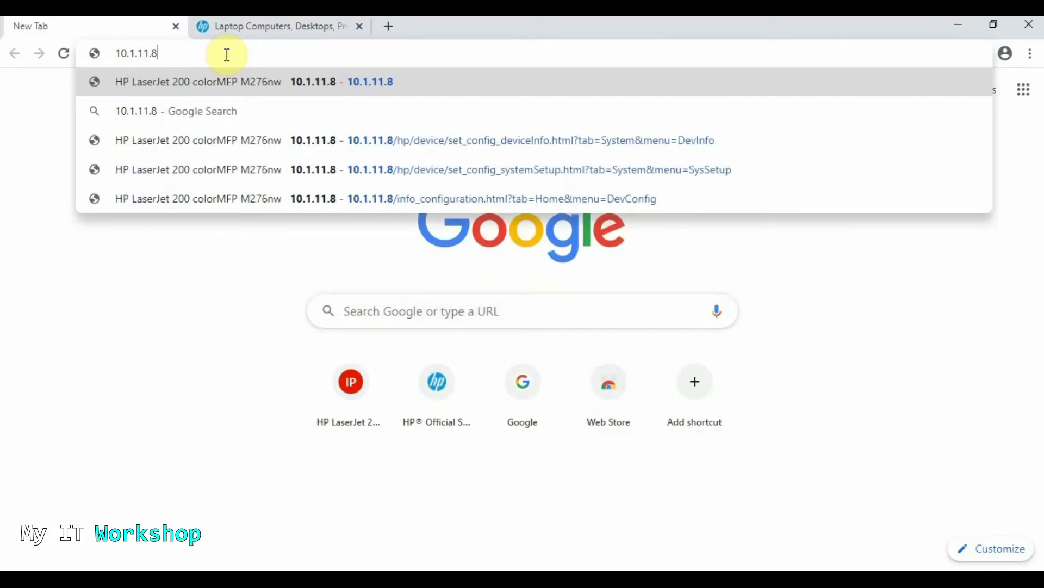
key(Return)
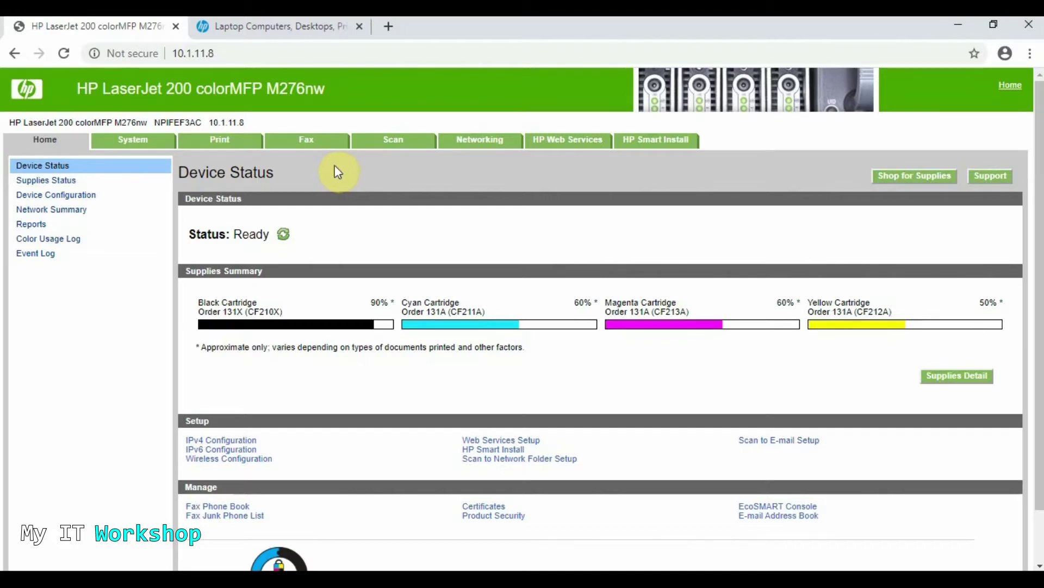
drag(79, 85, 357, 109)
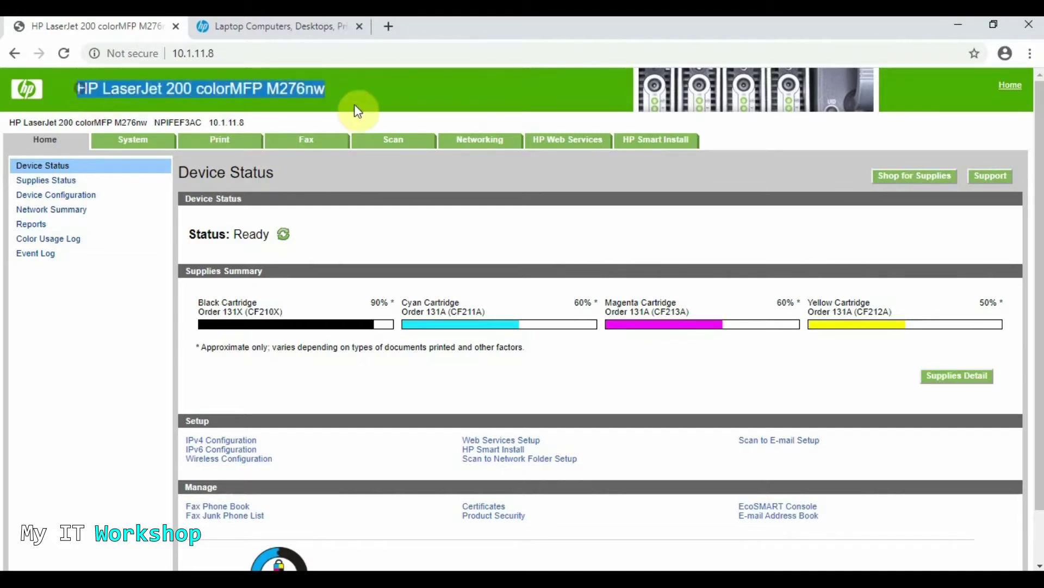
click(375, 99)
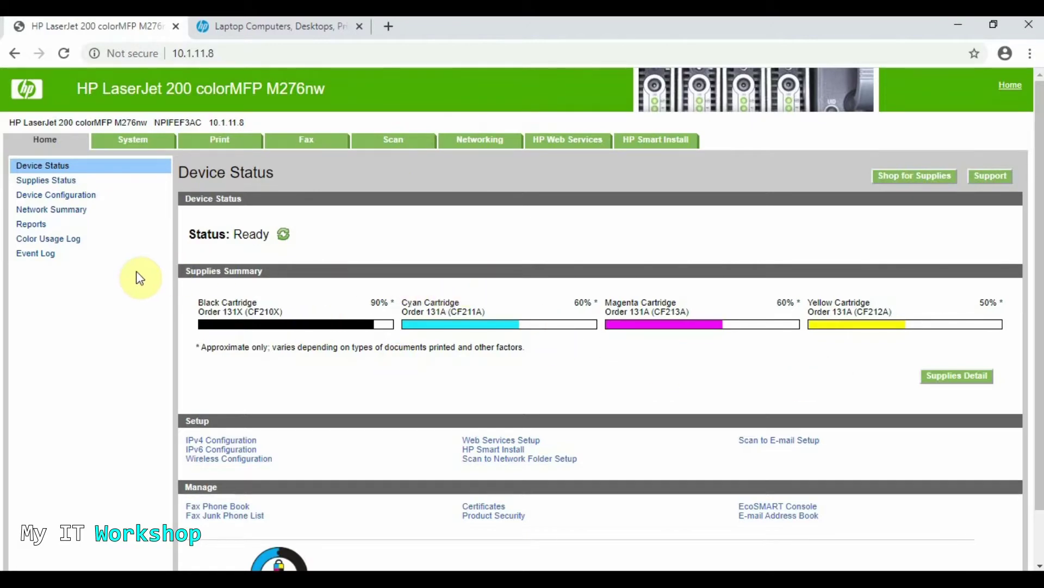
- Look through the printer's System settings and open its Device Configuration page at the product information
click(143, 149)
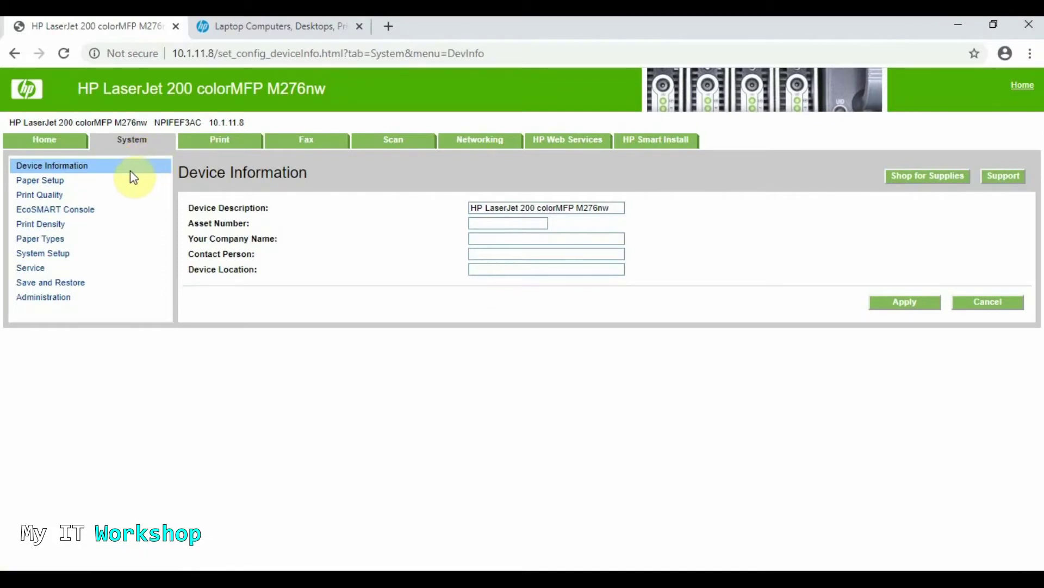
click(66, 257)
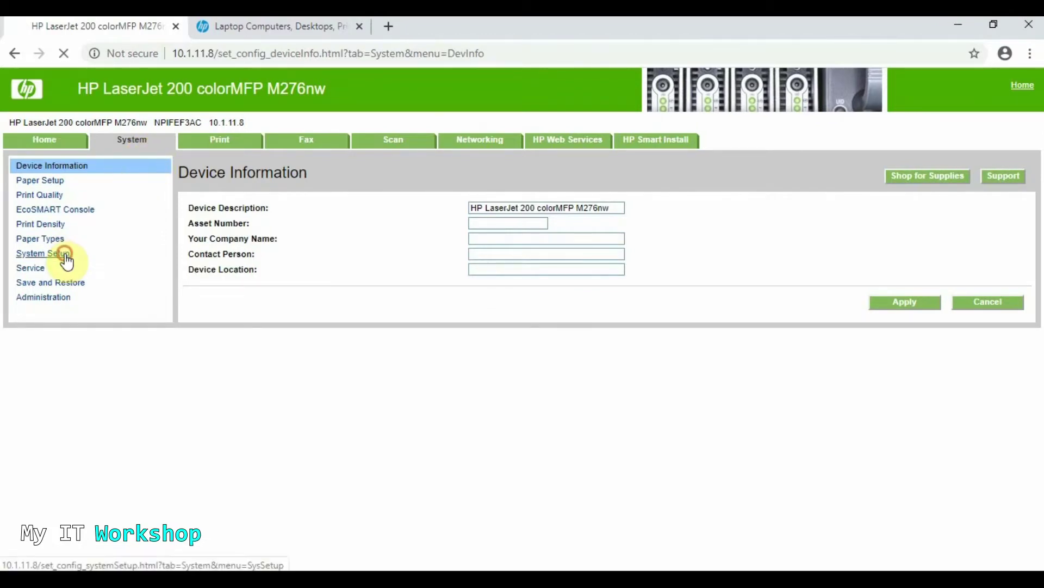
click(72, 141)
click(73, 195)
scroll(337, 283, down, 1)
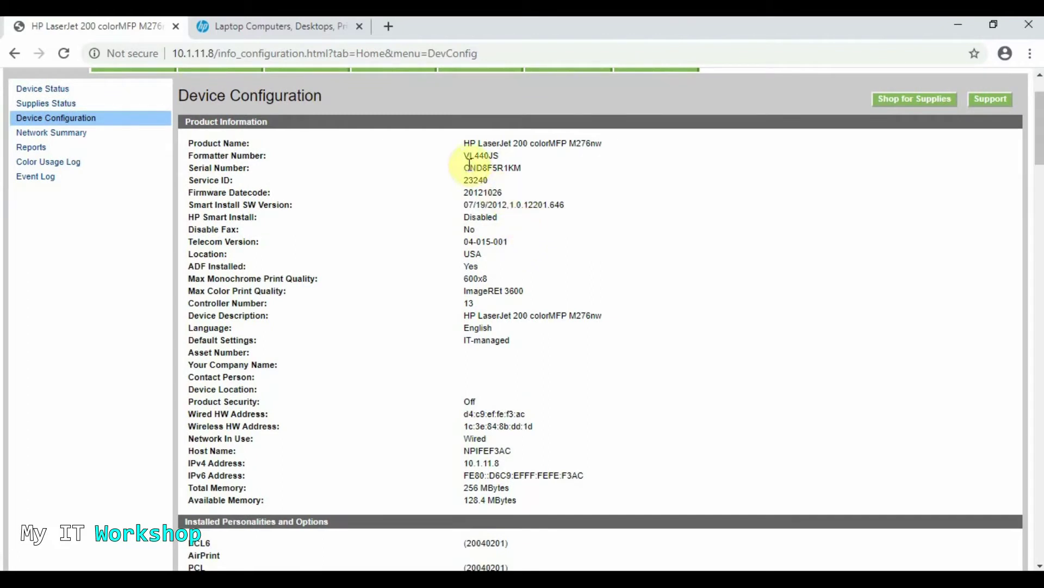
- Copy the printer's serial number from the product information and check the firmware datecode
double_click(521, 168)
right_click(482, 171)
click(500, 181)
click(531, 182)
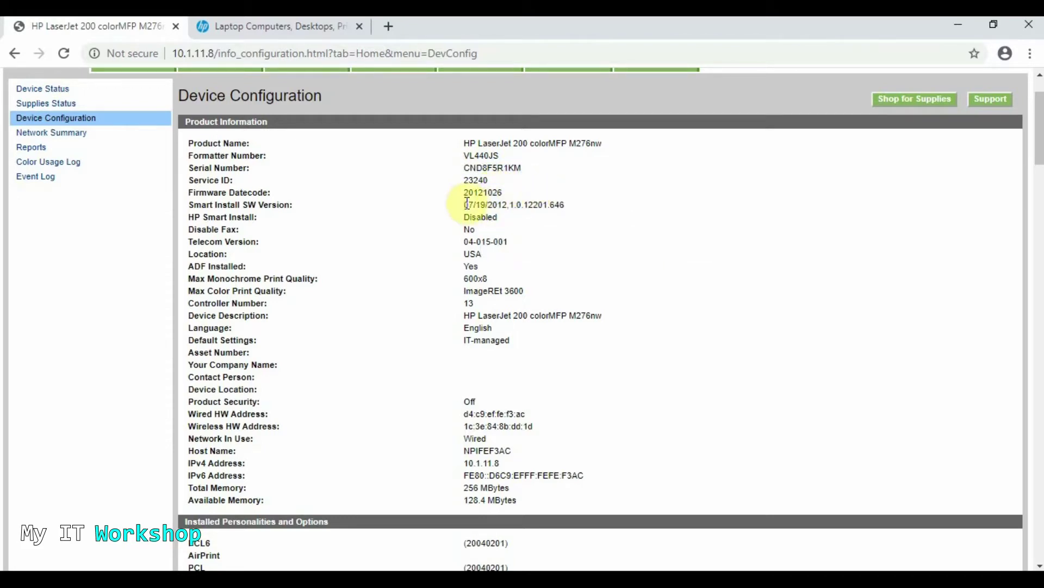
double_click(469, 192)
click(534, 199)
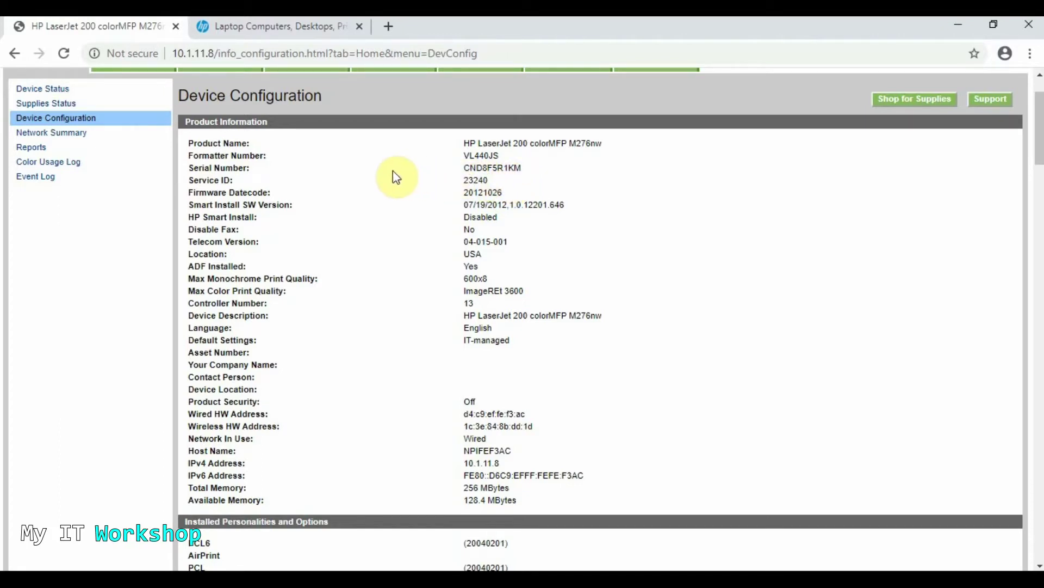
- Switch to the HP website and open its Software and Drivers support page
click(284, 34)
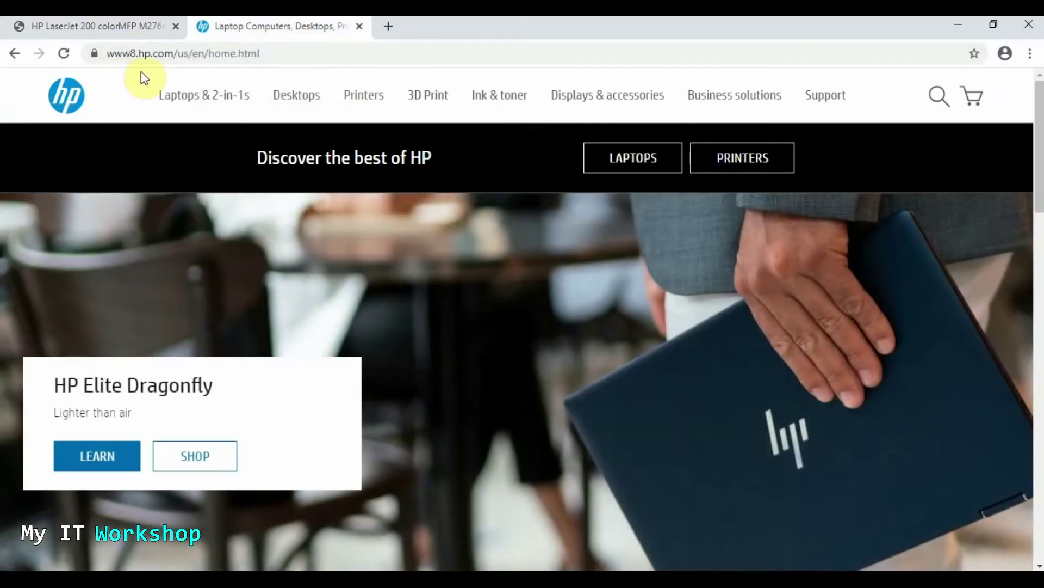
mouse_move(174, 83)
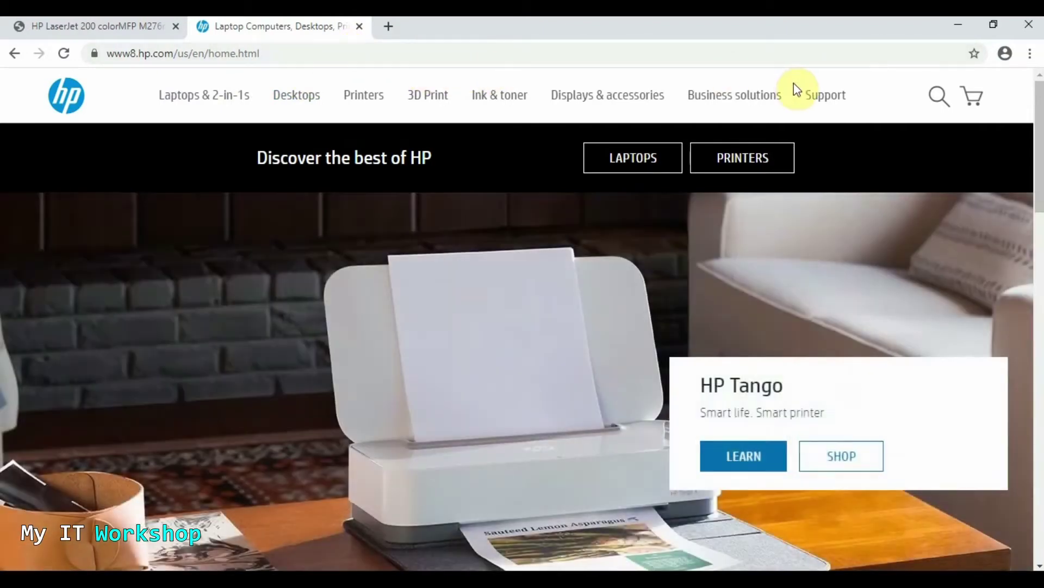
mouse_move(811, 98)
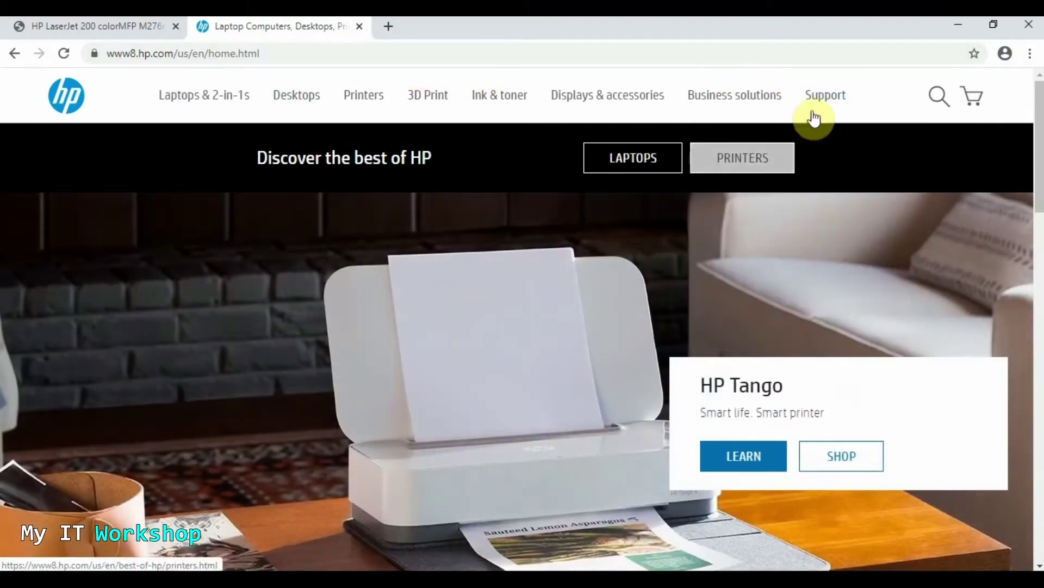
click(813, 151)
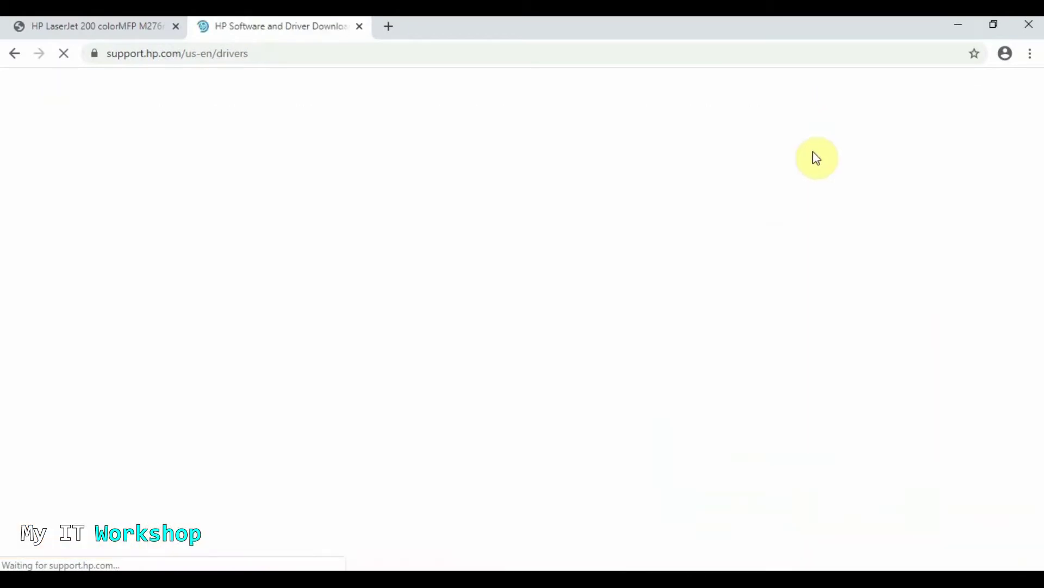
- Choose Printer as the product type and submit the copied serial number to identify the printer
scroll(266, 326, down, 3)
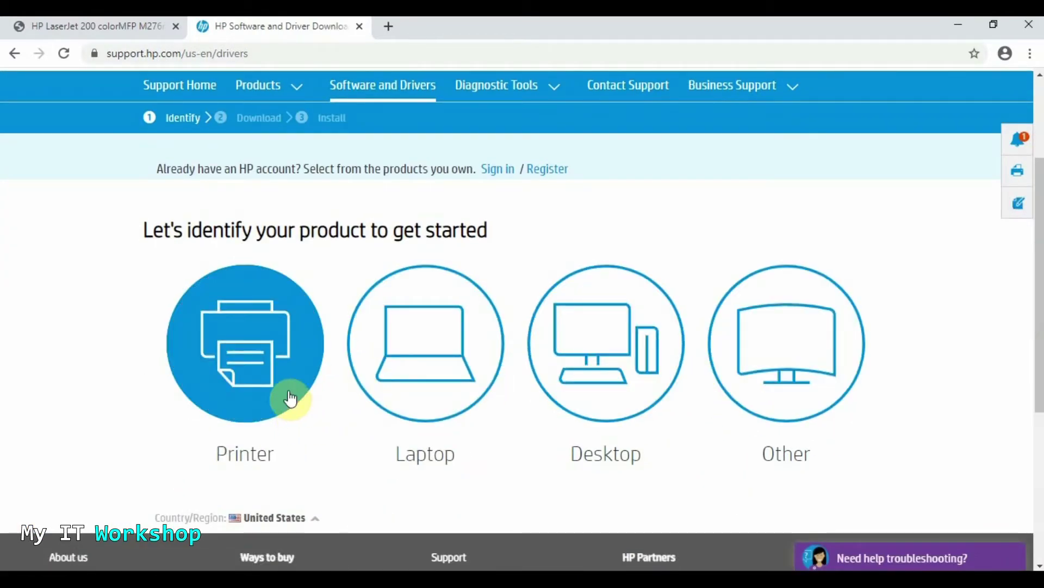
click(279, 364)
click(265, 357)
key(ctrl+v)
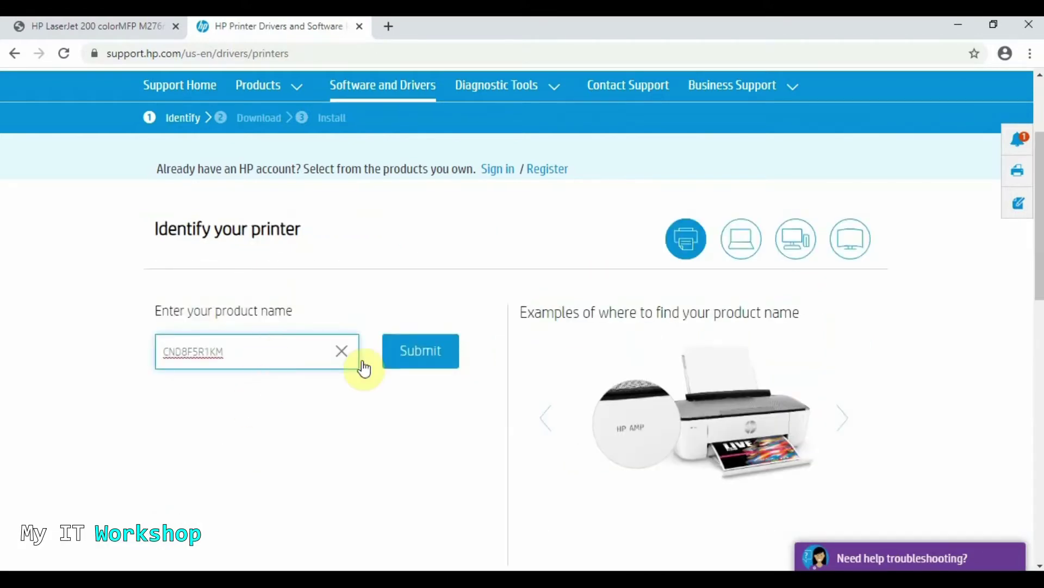
click(431, 363)
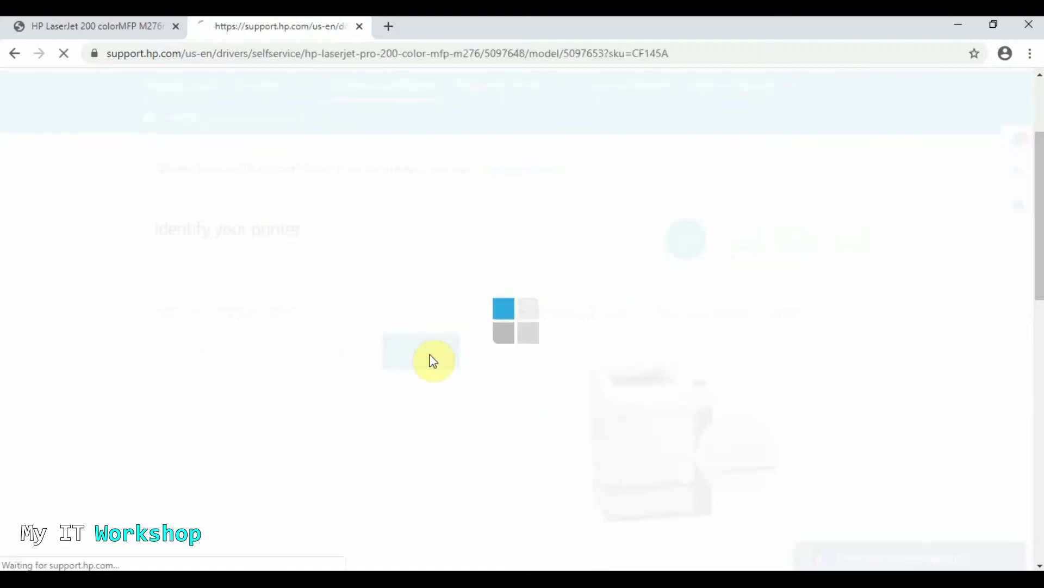
- Expand the Firmware category in the driver list and check the version of the firmware update utility
scroll(428, 356, down, 3)
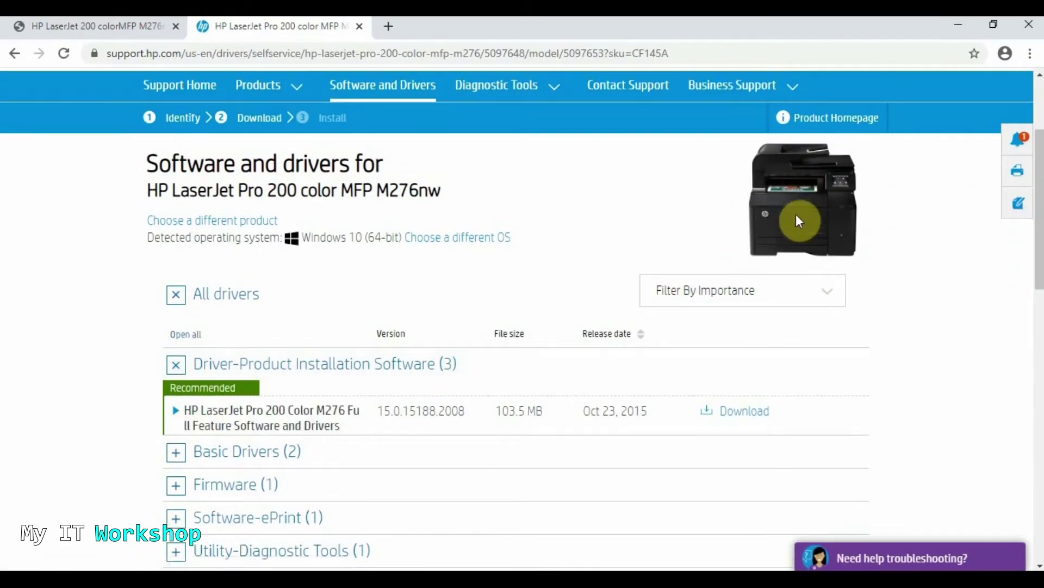
scroll(588, 212, down, 3)
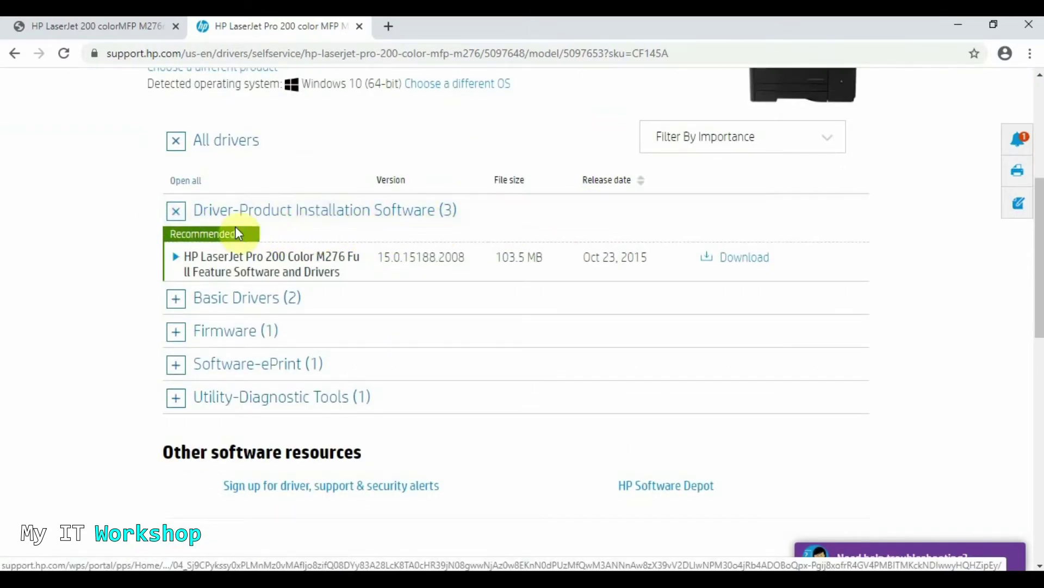
scroll(116, 231, down, 2)
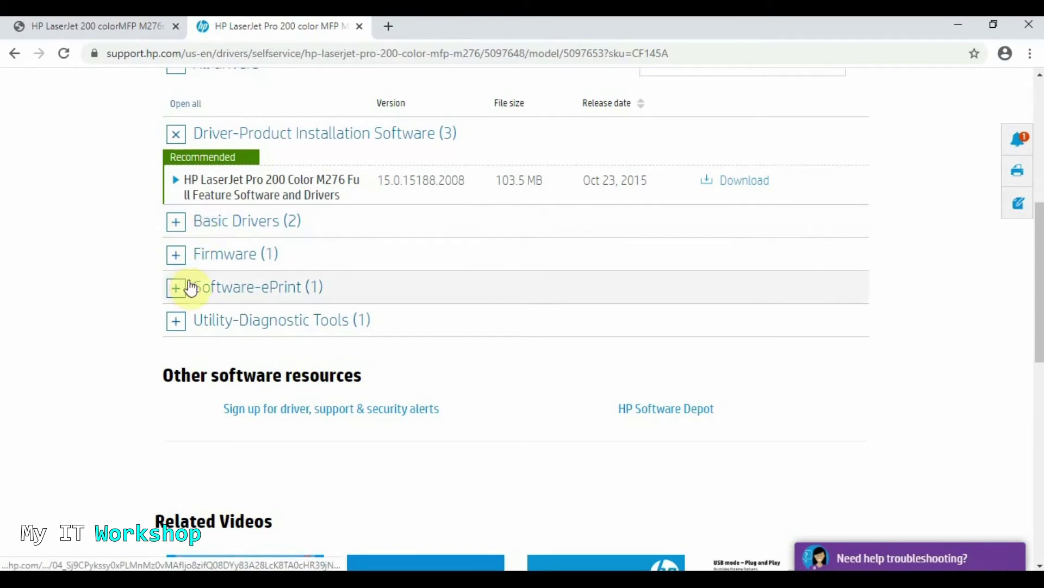
click(176, 256)
scroll(175, 269, down, 2)
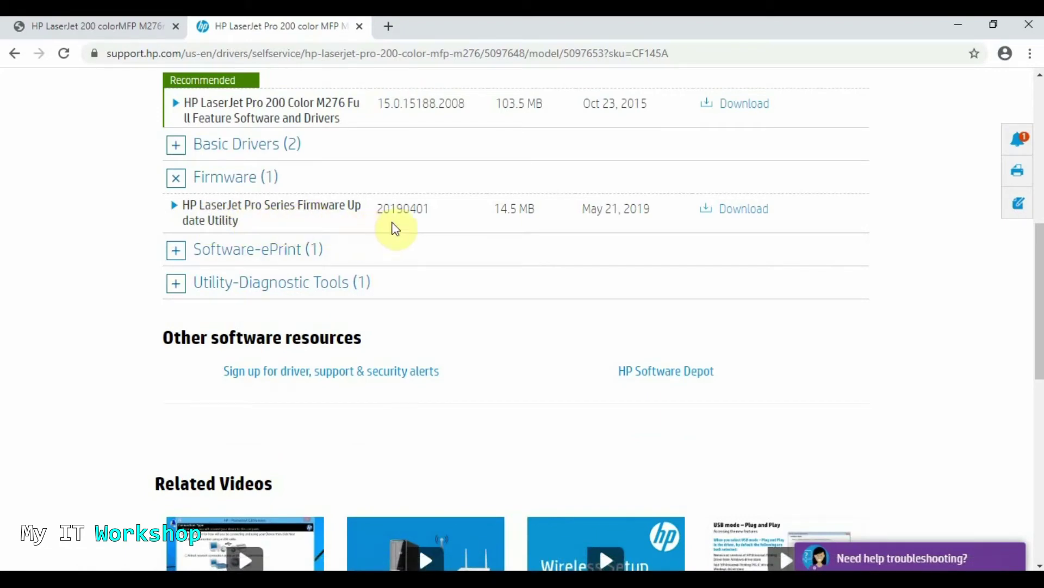
drag(430, 210, 380, 210)
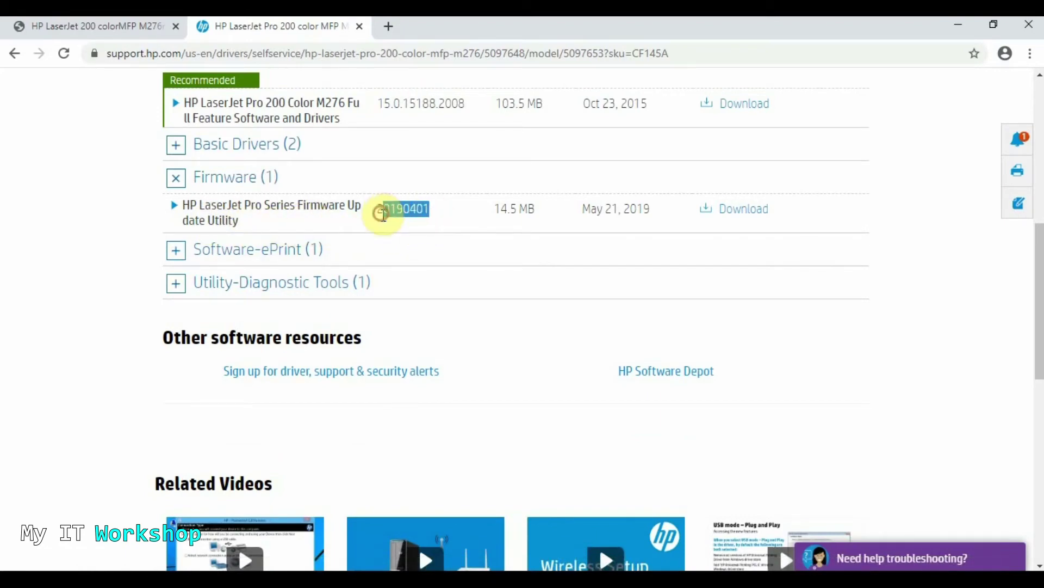
click(444, 220)
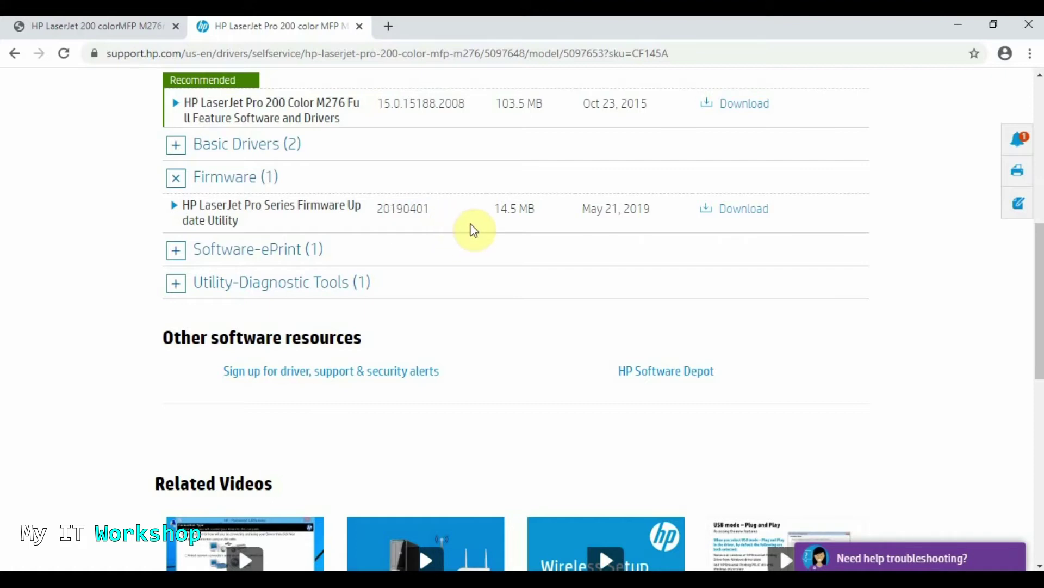
- Expand the HP LaserJet Pro Series Firmware Update Utility details and read its description, fixes and enhancements
click(173, 210)
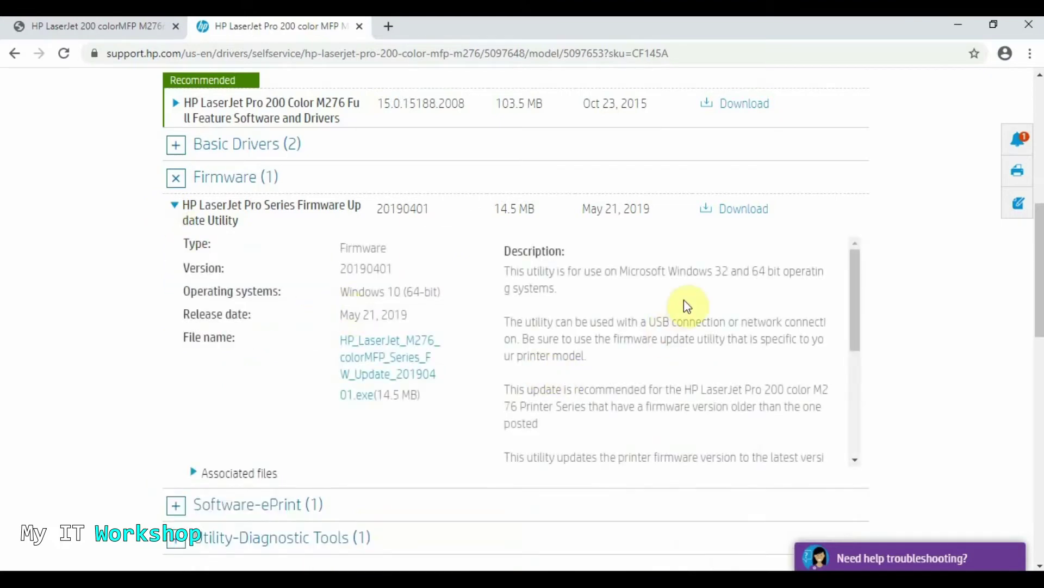
scroll(684, 302, down, 6)
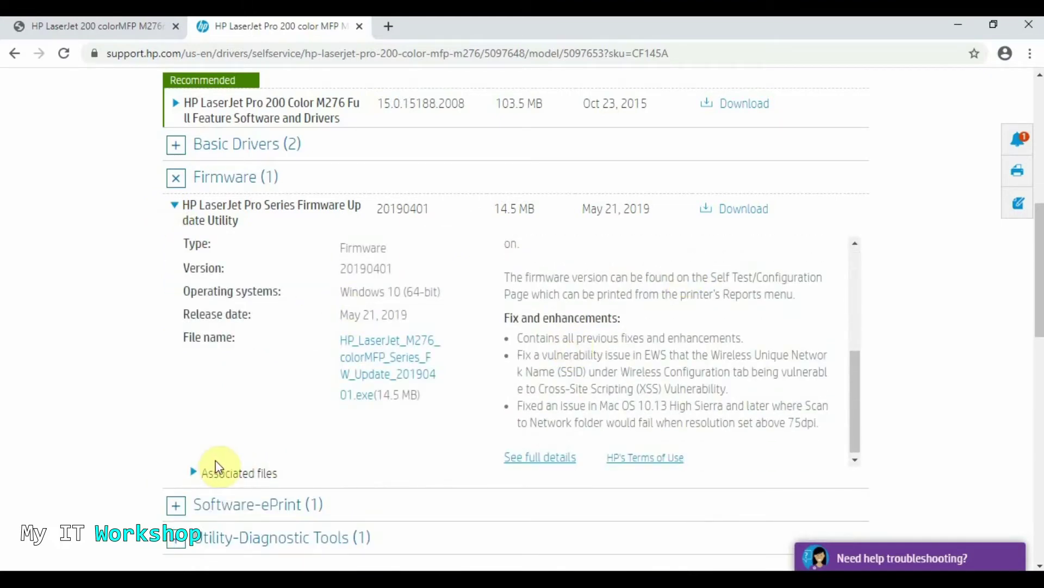
scroll(549, 388, up, 2)
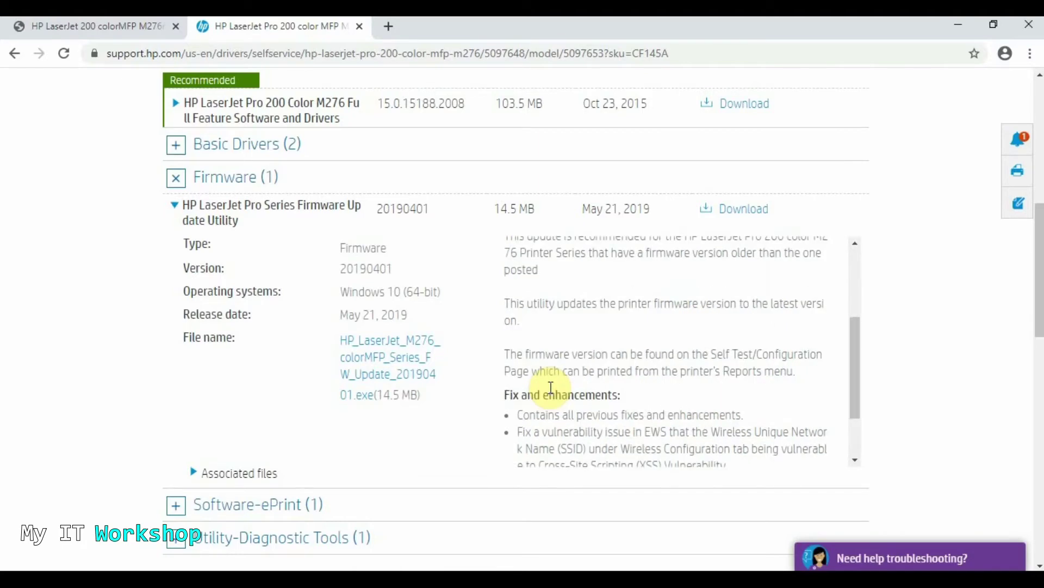
scroll(550, 387, down, 2)
- Open the Release Notes from the firmware's associated files and review the corrected KRACK vulnerabilities
click(195, 472)
scroll(370, 423, down, 1)
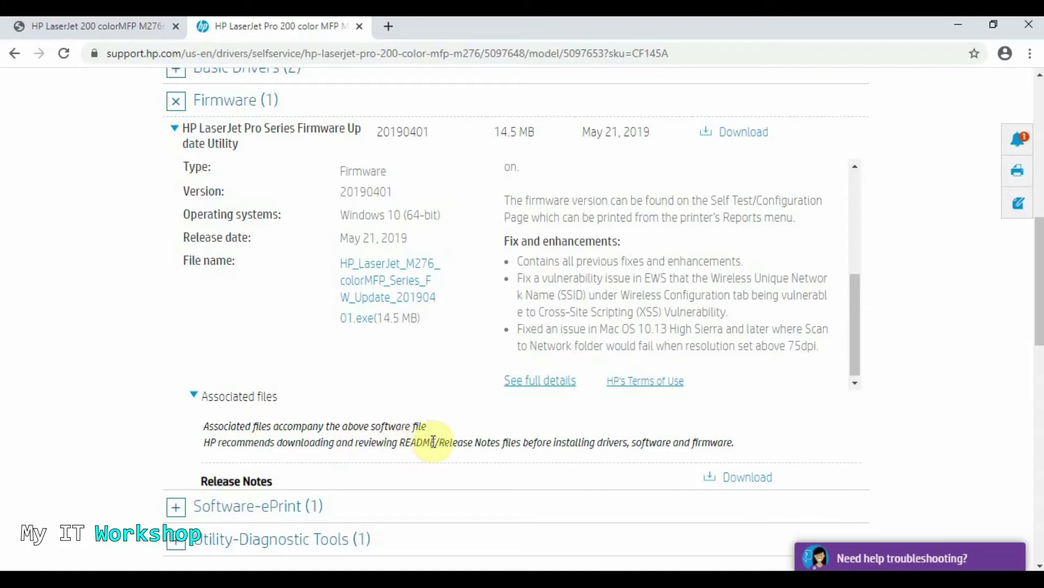
click(753, 483)
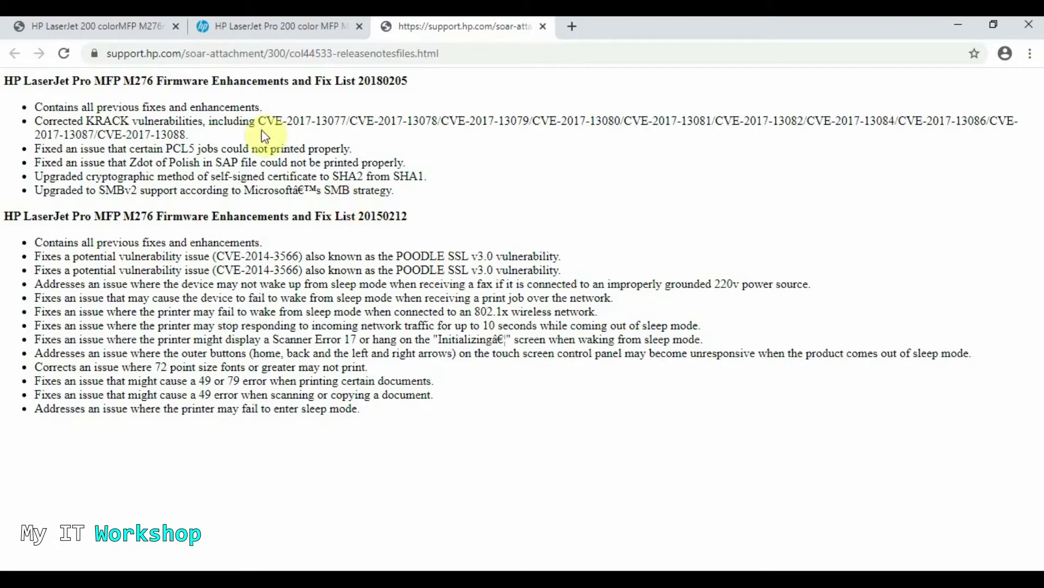
drag(259, 120, 344, 121)
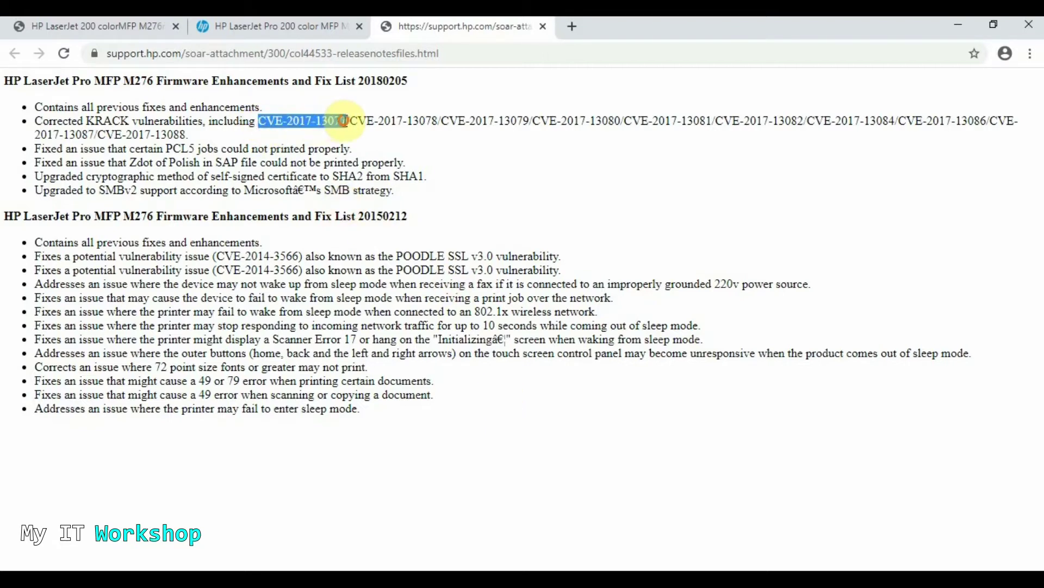
click(405, 151)
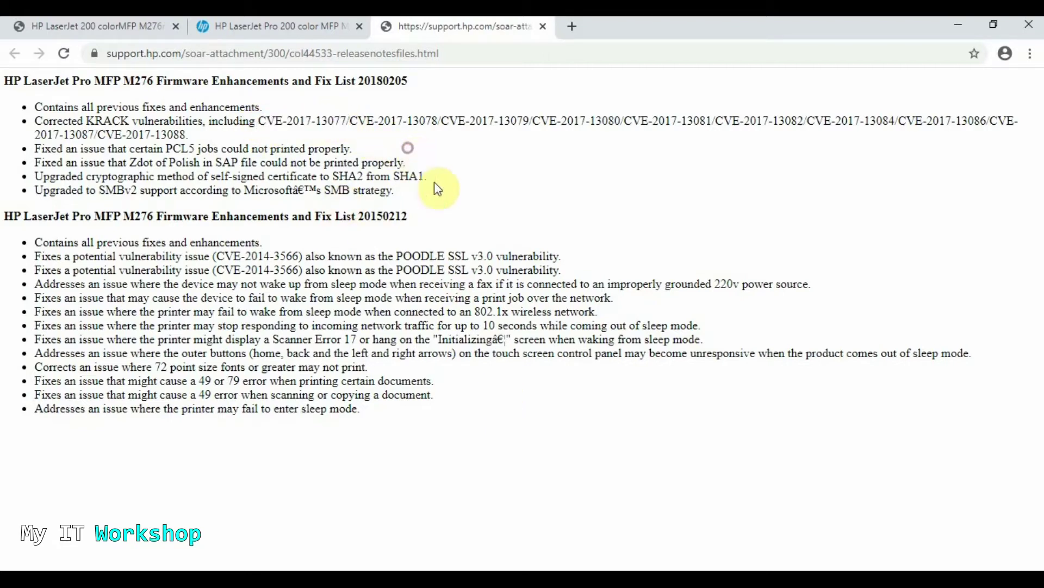
- Close the release notes and collapse the details of the firmware update utility
click(543, 26)
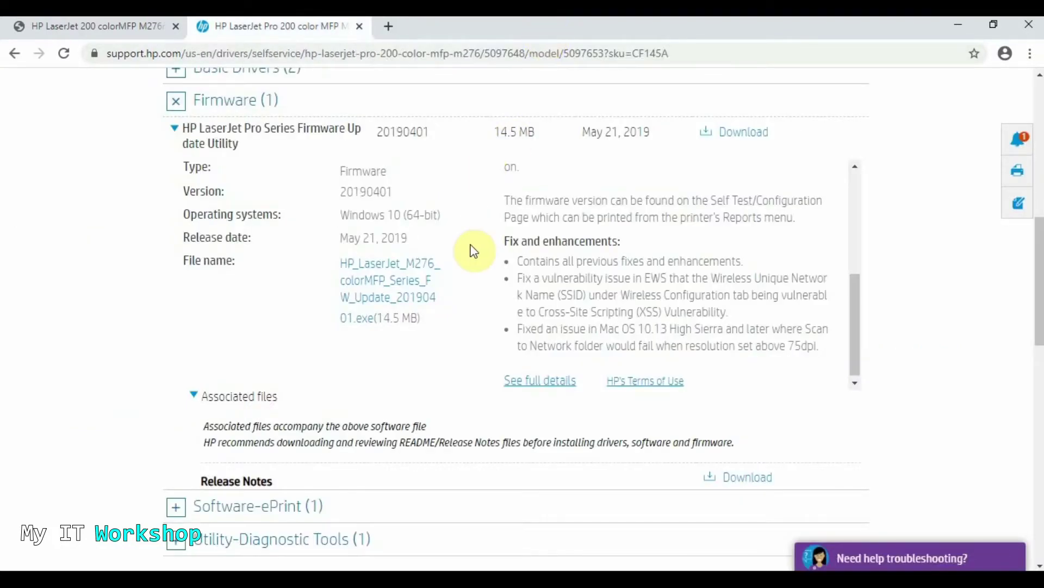
scroll(445, 300, up, 2)
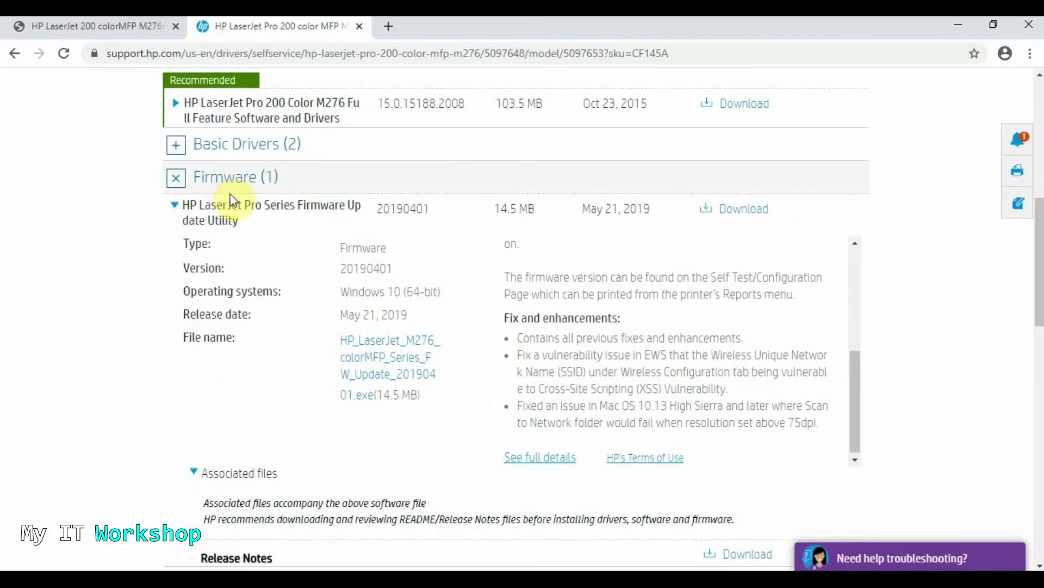
click(177, 206)
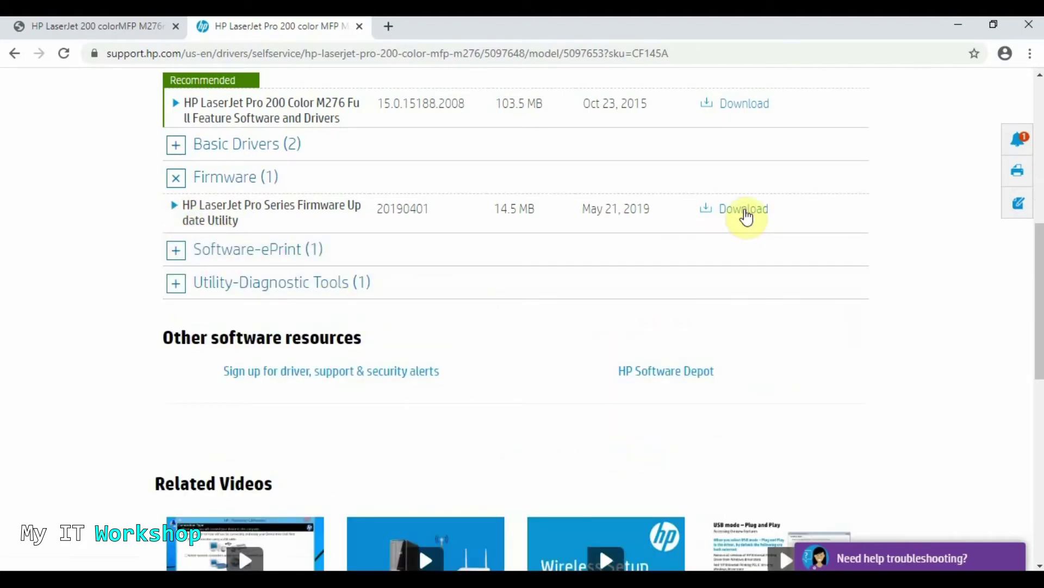
- Check the firmware utility's download size on the support page and place the downloaded installer in the middle of the desktop
drag(538, 208, 495, 220)
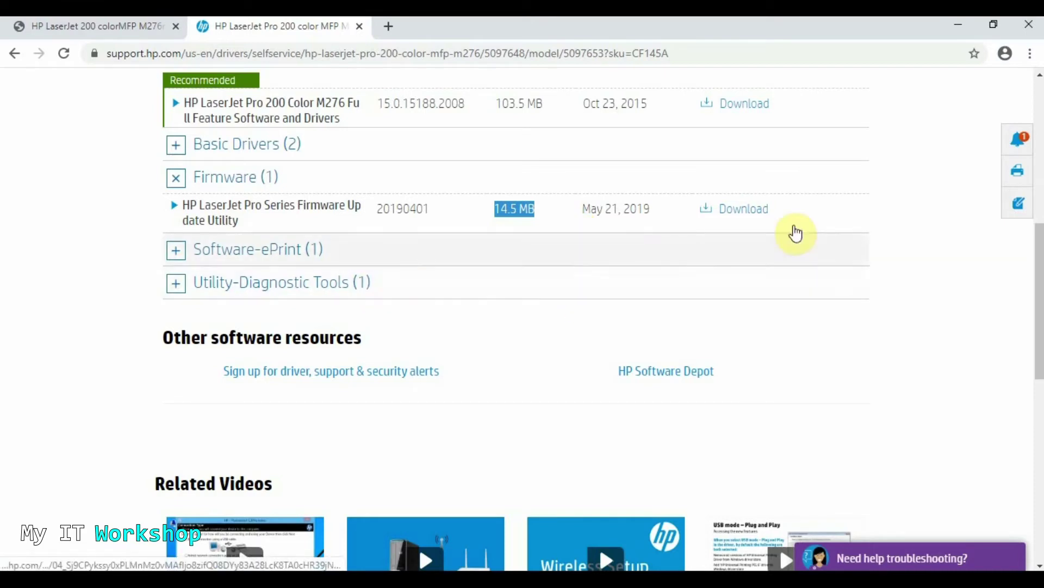
click(892, 236)
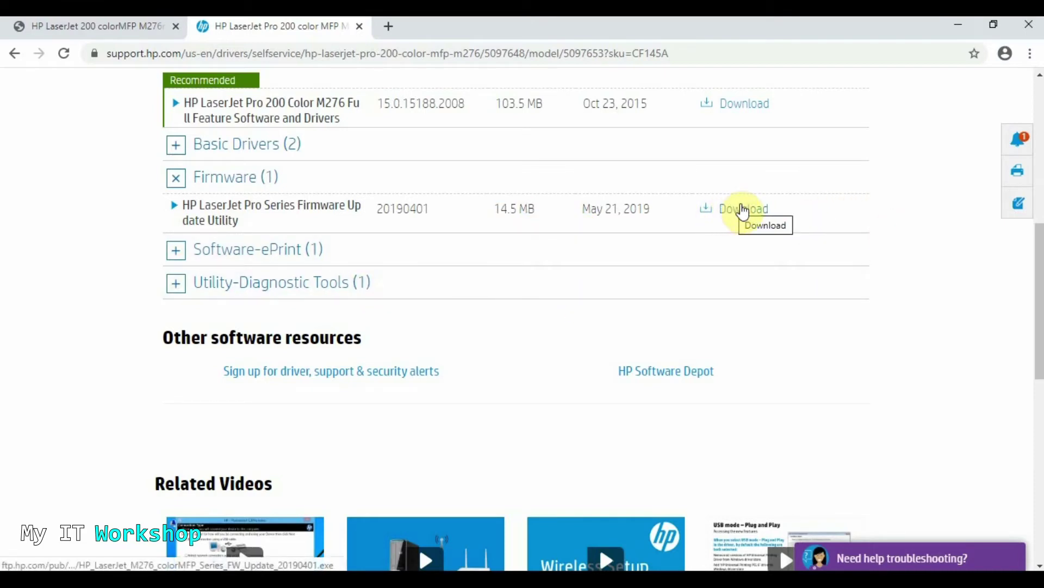
click(957, 25)
drag(24, 367, 450, 288)
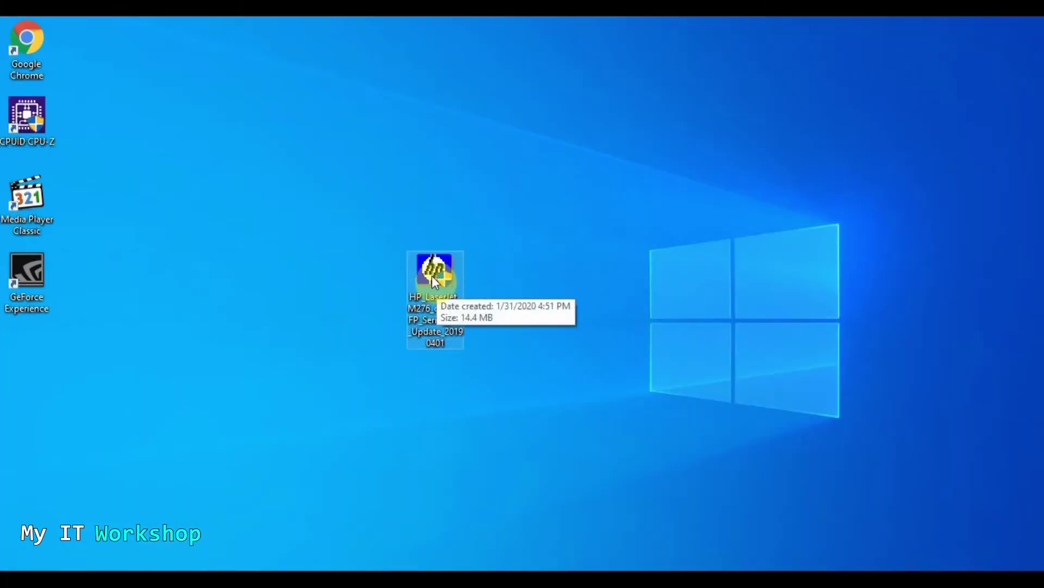
click(476, 330)
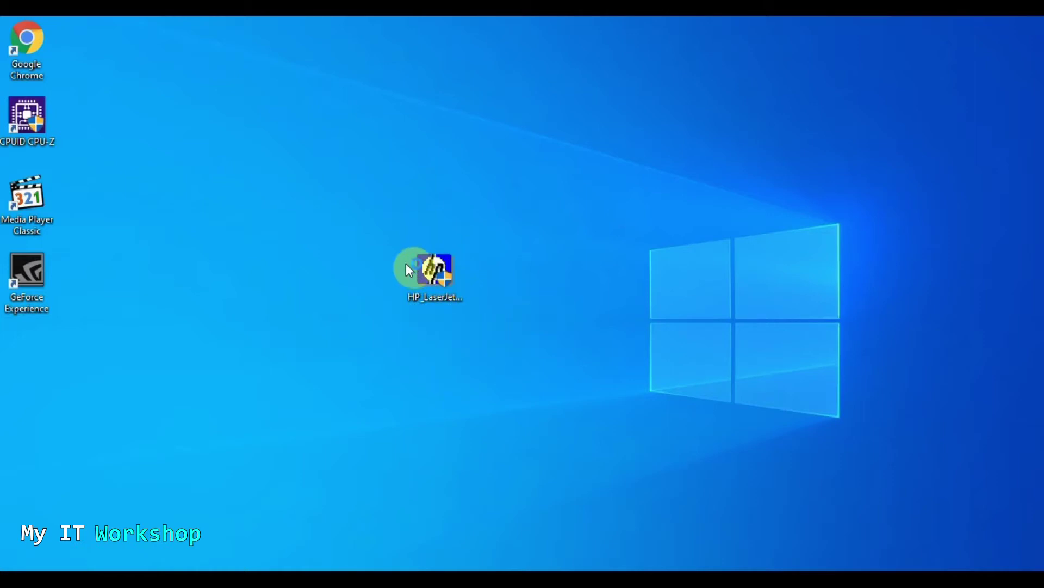
- Launch the downloaded M276 firmware update utility and select HP LaserJet 200 color MFP M276 PCL 6 as the printer to update
click(433, 270)
click(229, 342)
drag(800, 199, 553, 191)
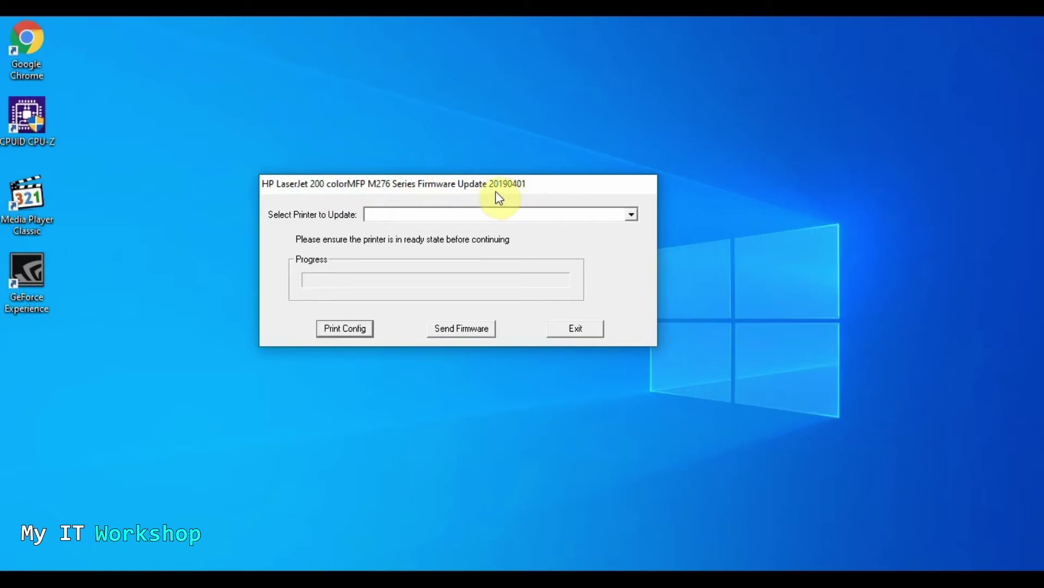
click(471, 215)
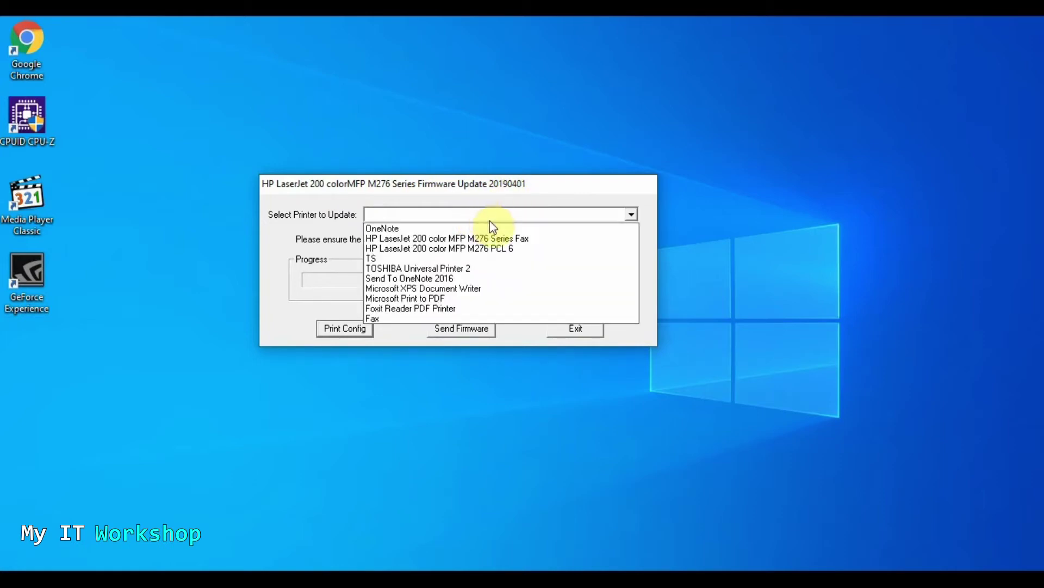
click(499, 250)
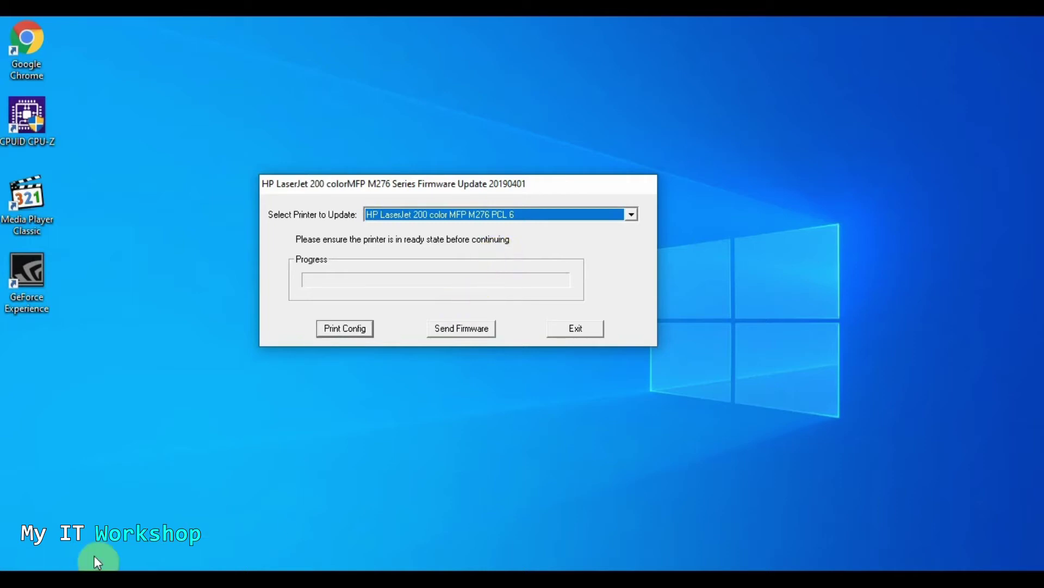
- Open a Command Prompt and start a continuous ping to the printer with ping 10.1.11.8 -t
click(66, 569)
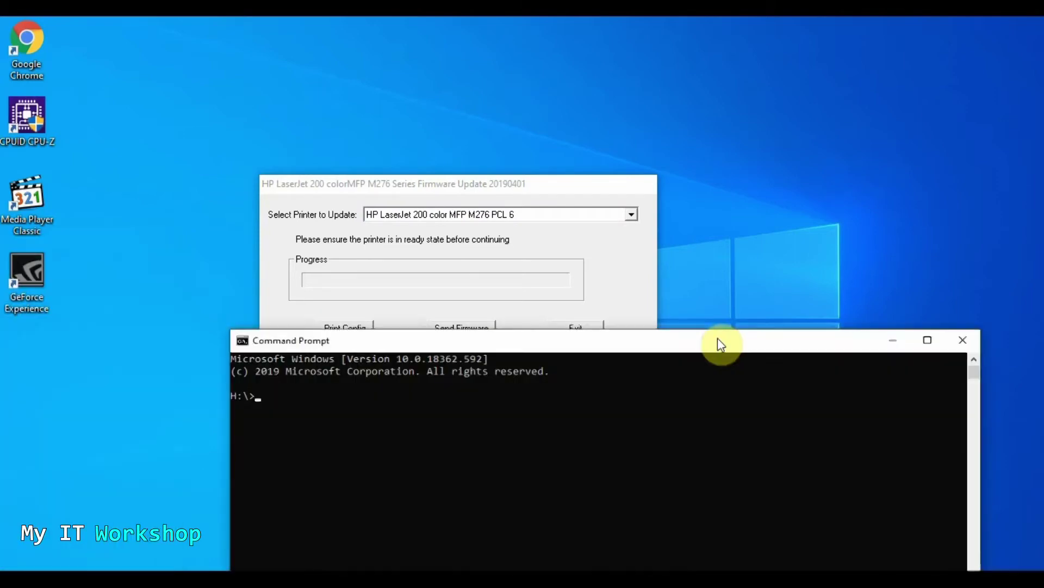
drag(717, 338, 541, 115)
click(442, 223)
text(pin)
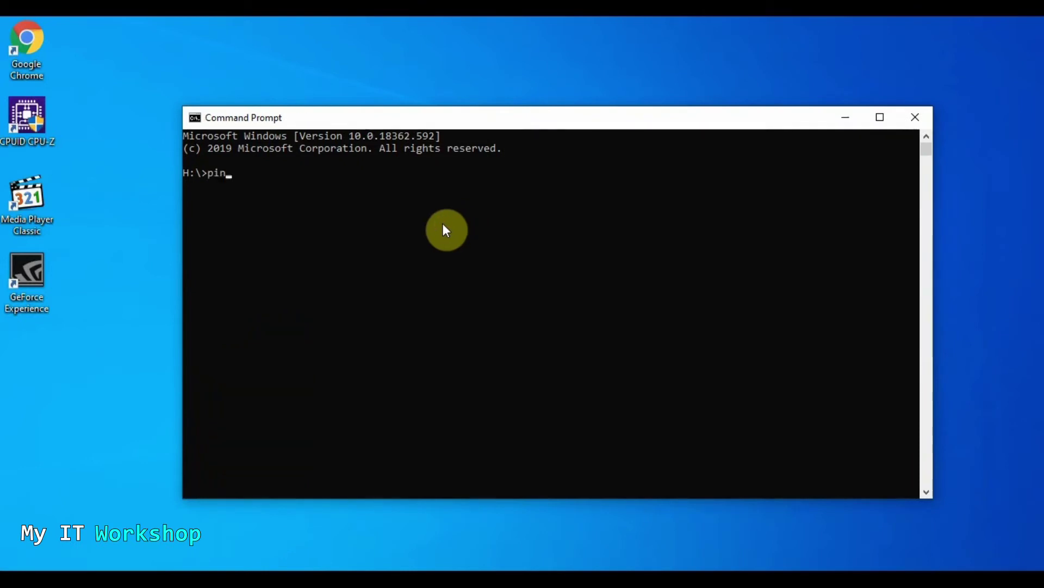
text(g 10.1.11.8 -t)
key(Return)
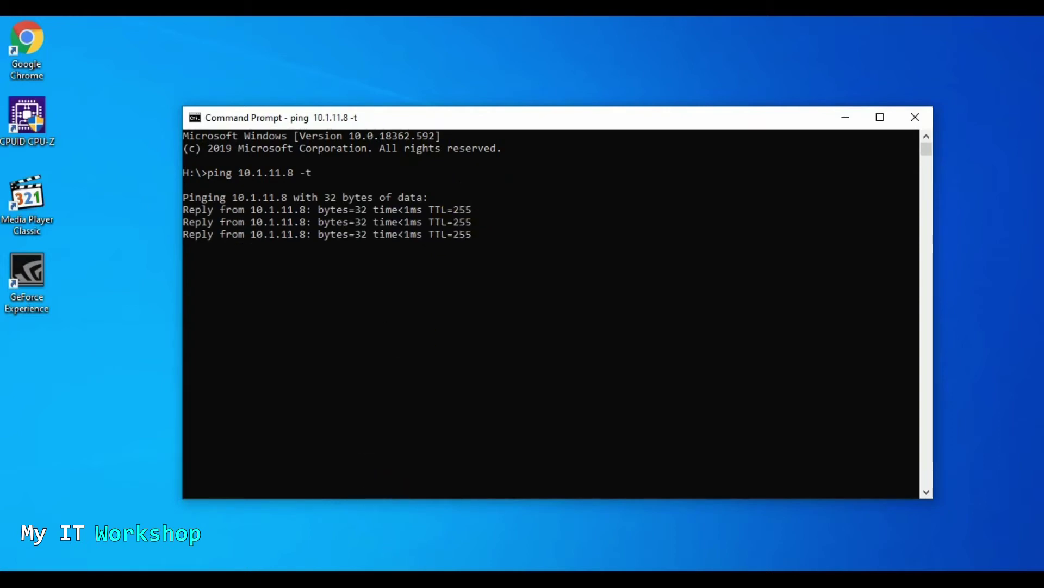
- Bring the firmware update utility in front of the Command Prompt and send the firmware to the selected printer
click(386, 569)
drag(477, 184, 529, 187)
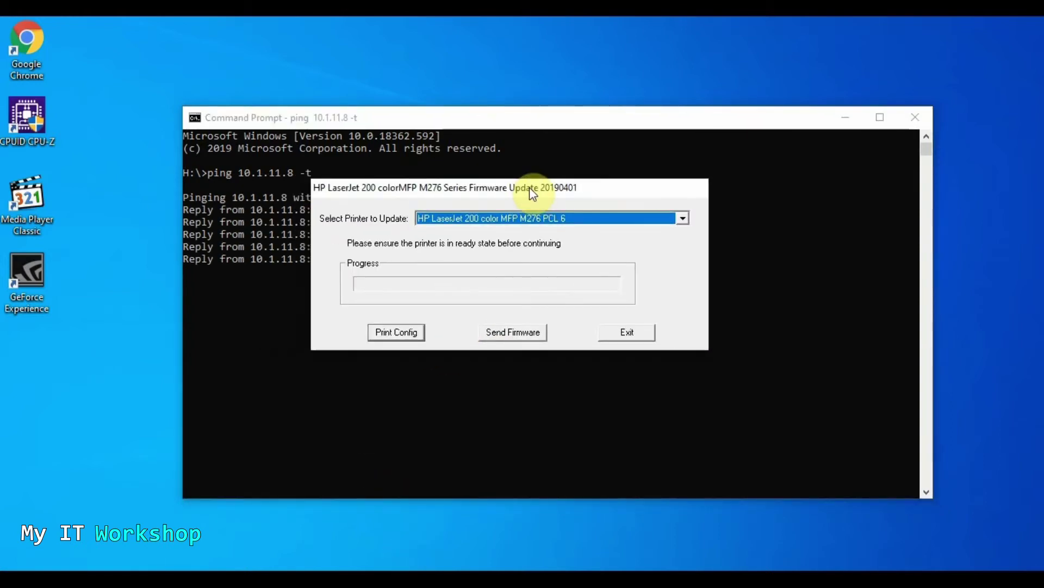
click(511, 333)
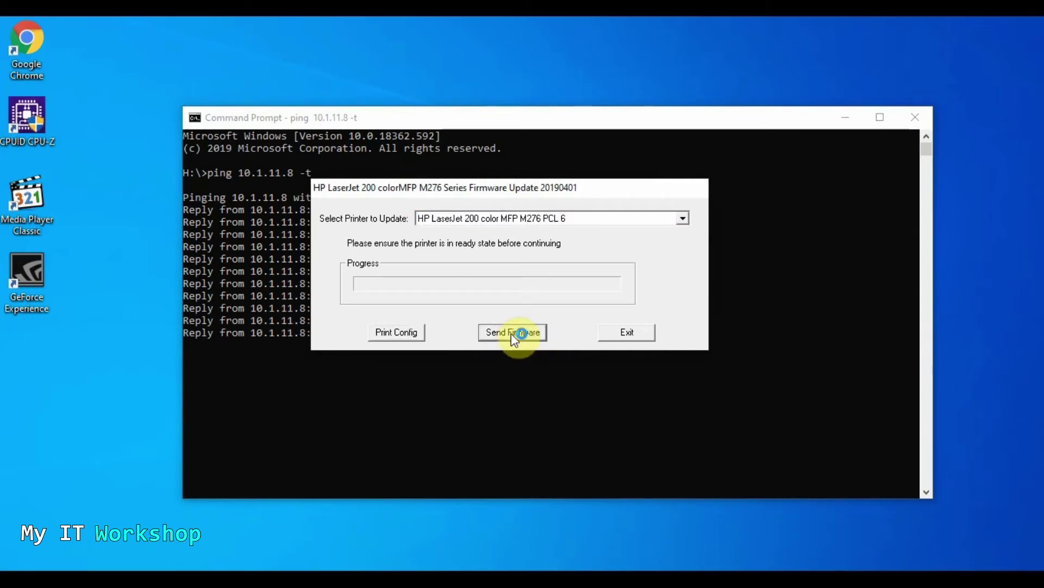